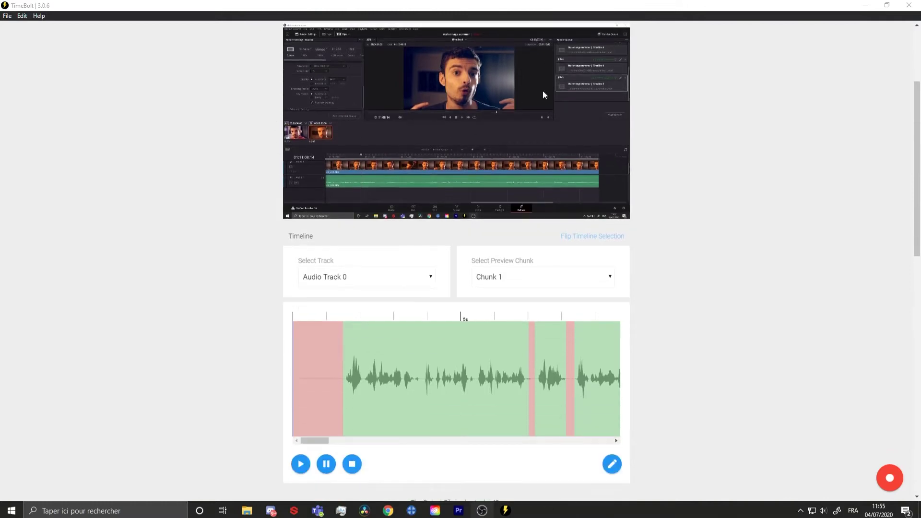
Review the silence timeline, the silence detection options, and the rendering and export settings for the recording
scroll(678, 120, down, 4)
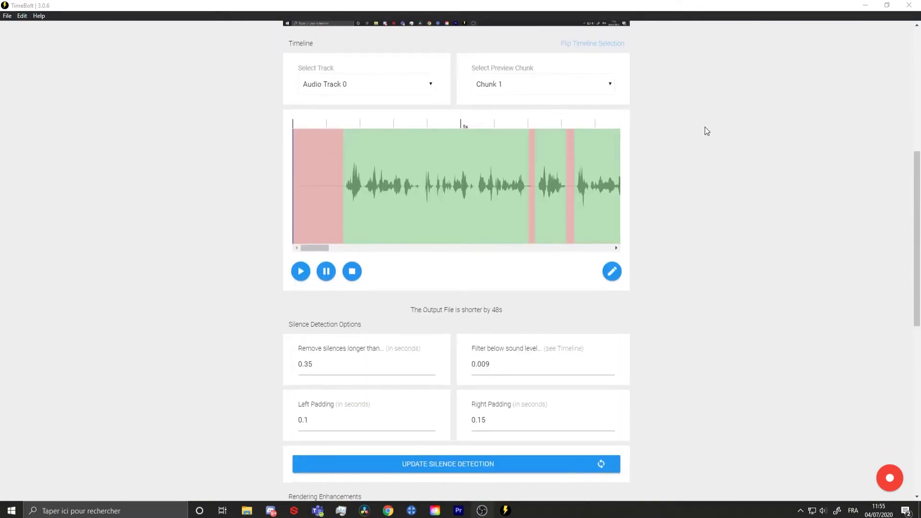
scroll(348, 180, up, 1)
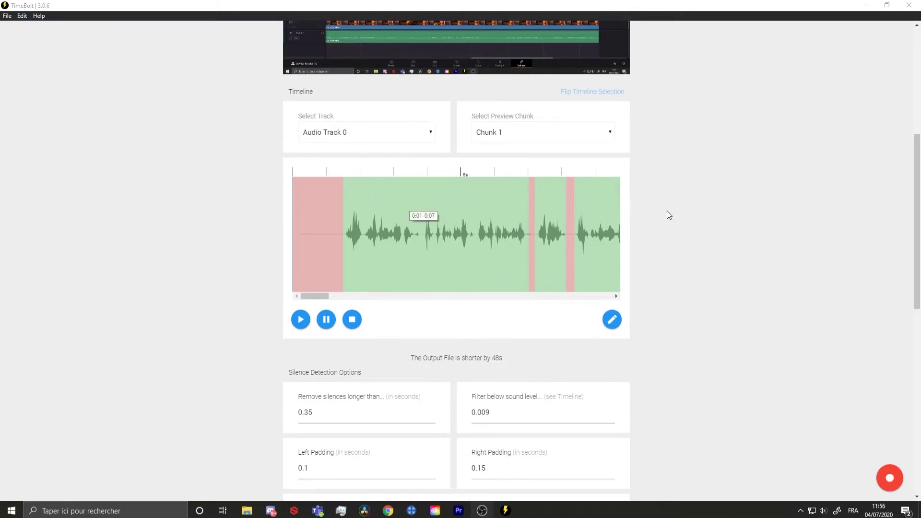
scroll(354, 230, down, 4)
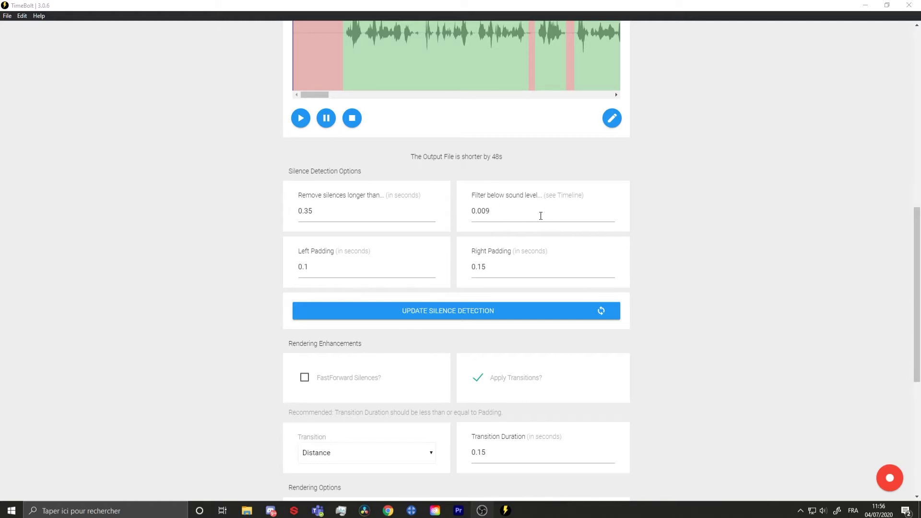
scroll(552, 217, up, 1)
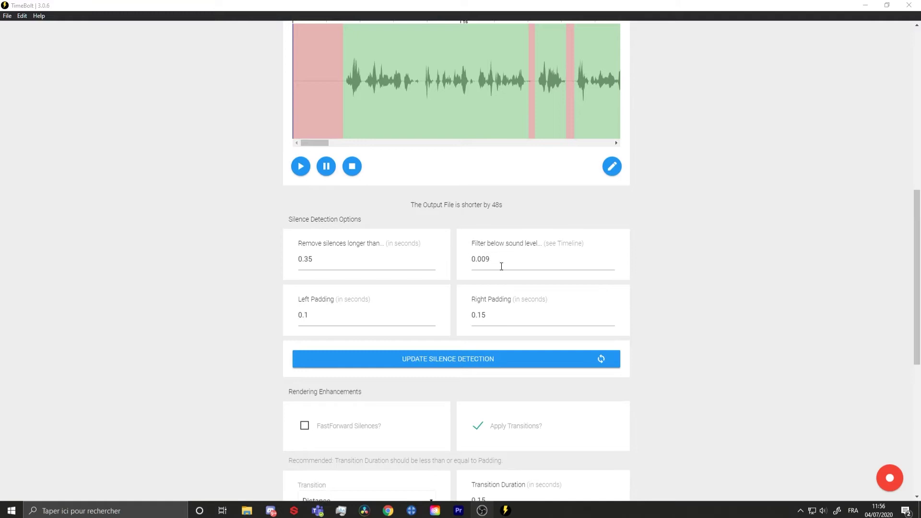
scroll(528, 264, down, 1)
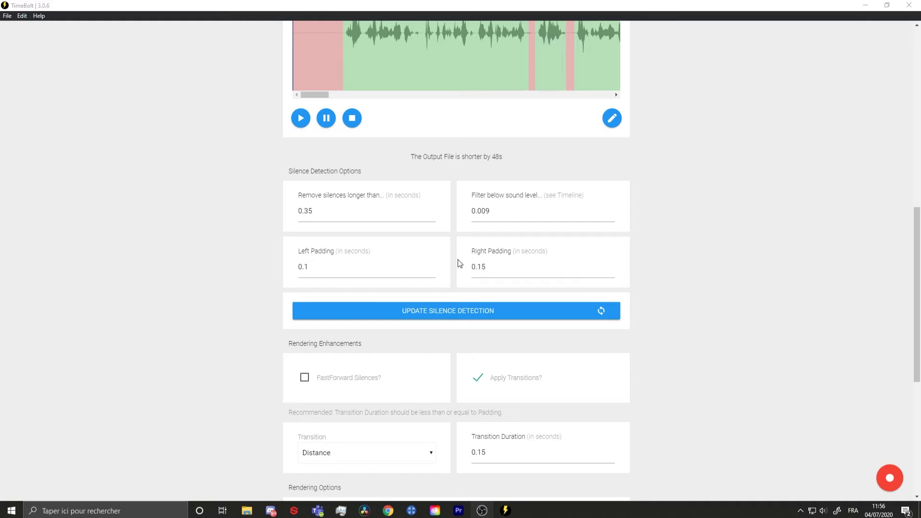
scroll(459, 263, down, 2)
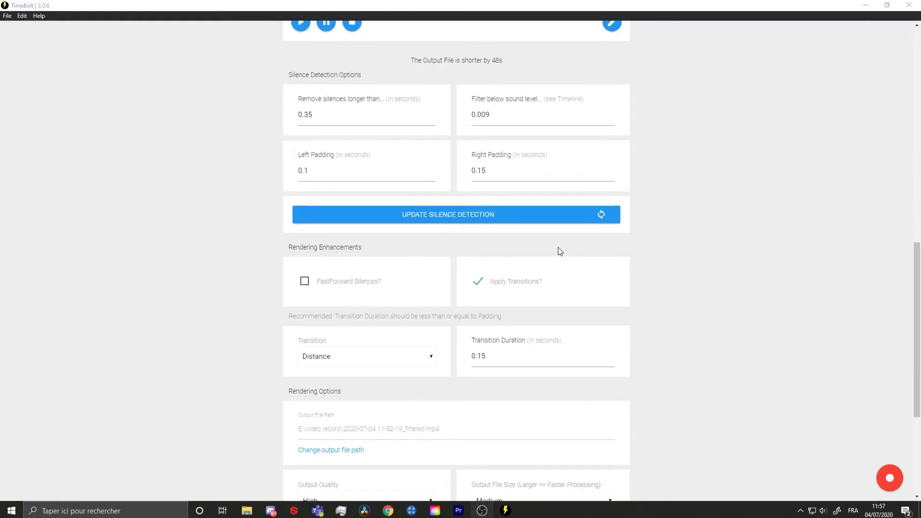
scroll(400, 243, up, 3)
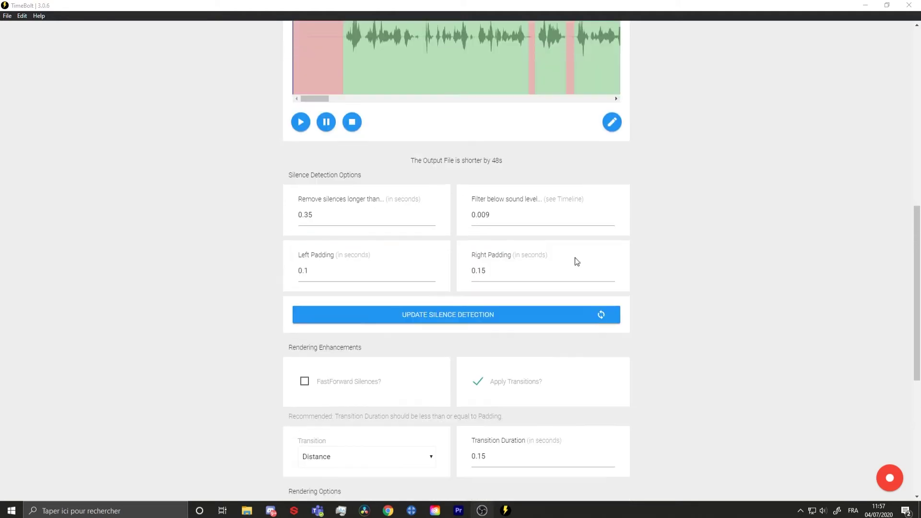
scroll(386, 139, down, 5)
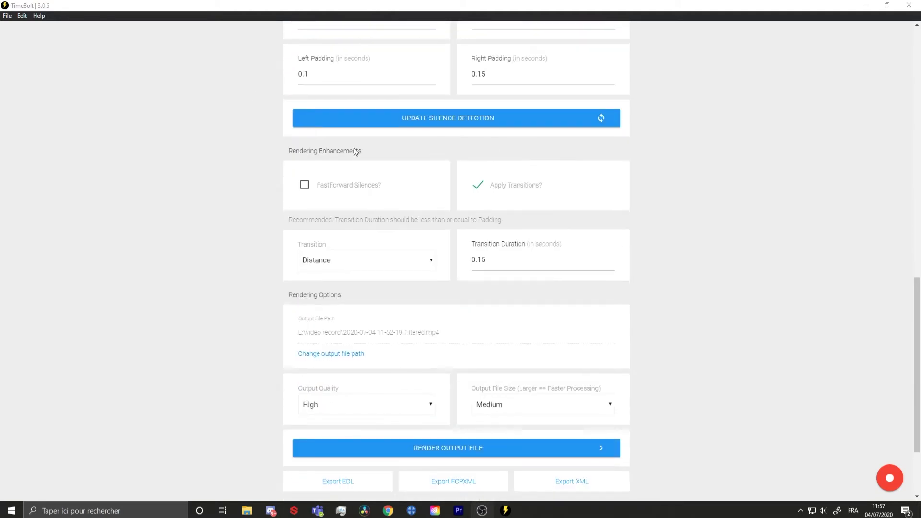
scroll(545, 191, up, 7)
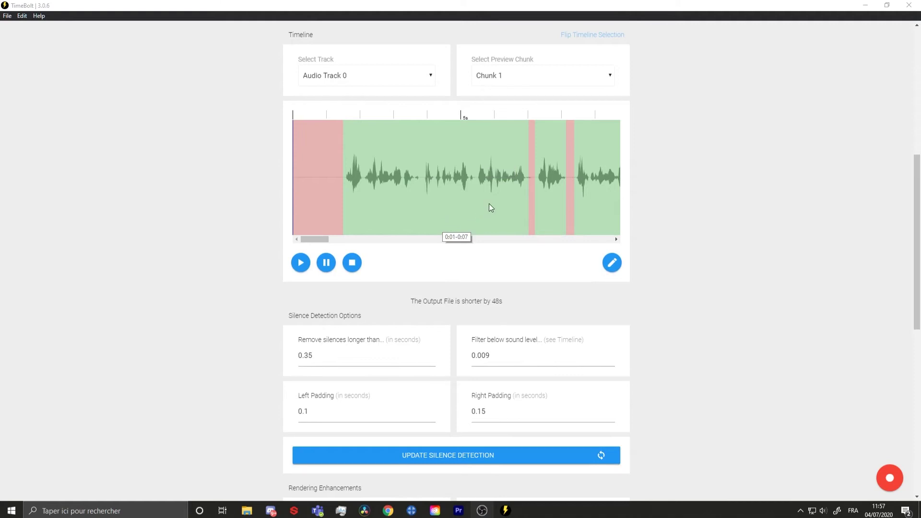
scroll(490, 207, down, 10)
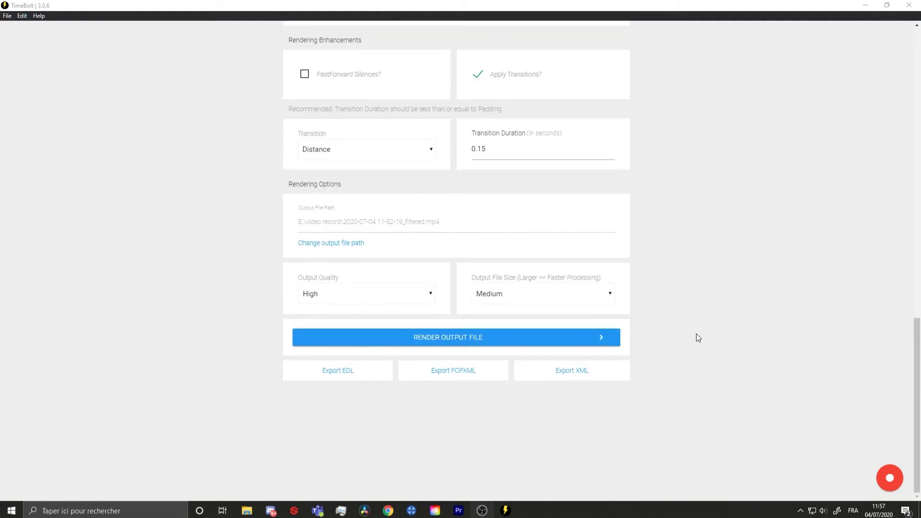
scroll(662, 317, up, 10)
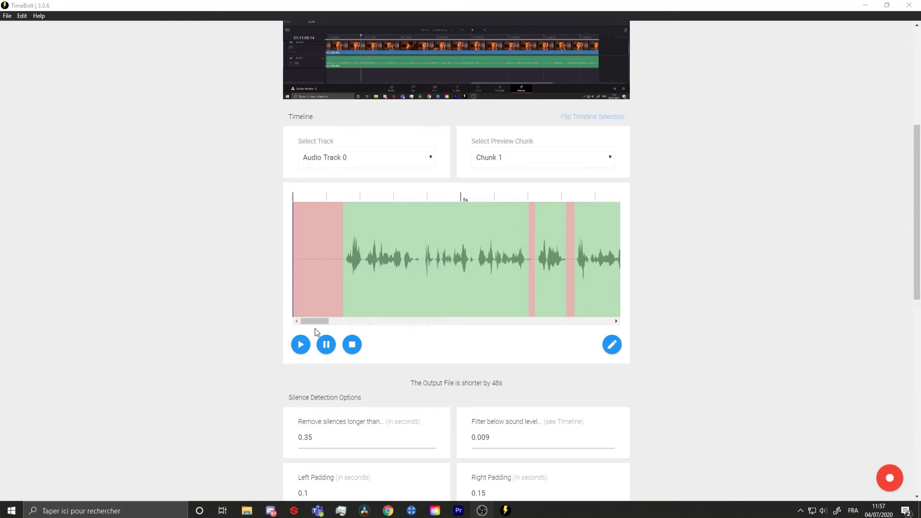
In timeline editing mode, restore the cut silence just after the 20-second mark so that section is kept
drag(315, 320, 361, 321)
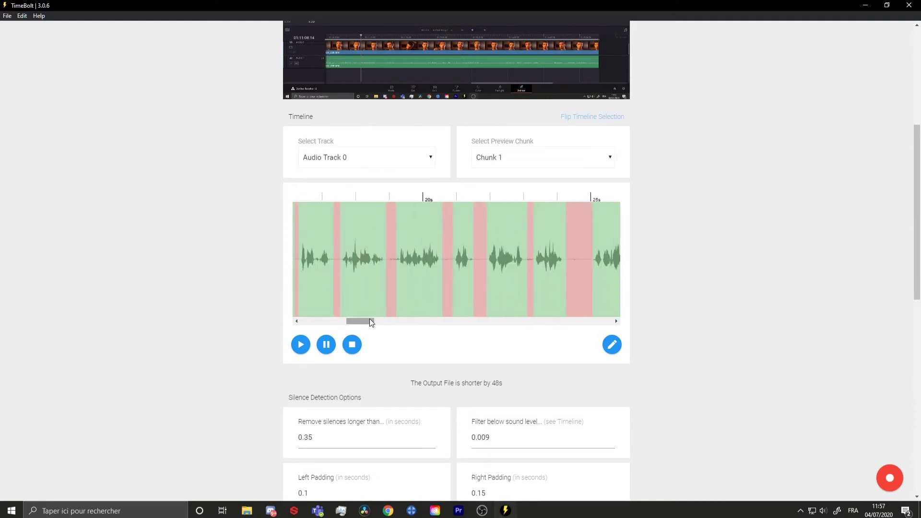
click(611, 344)
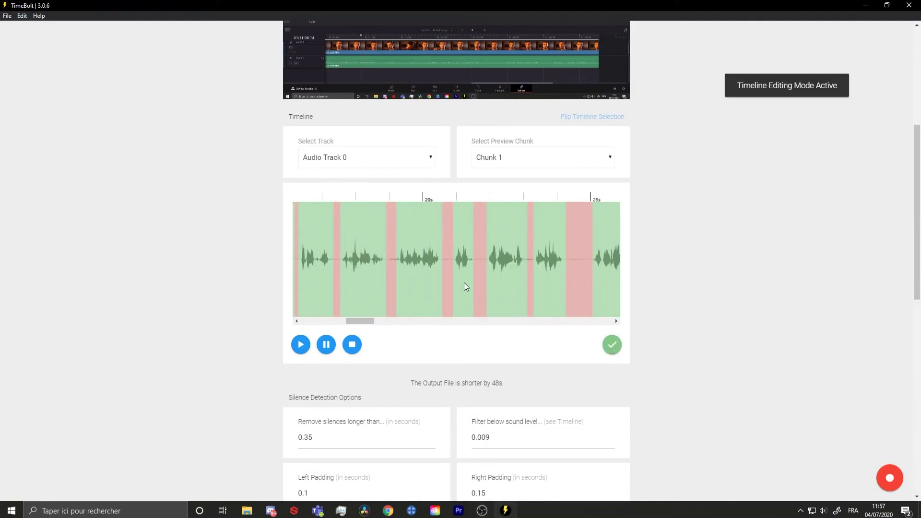
click(444, 244)
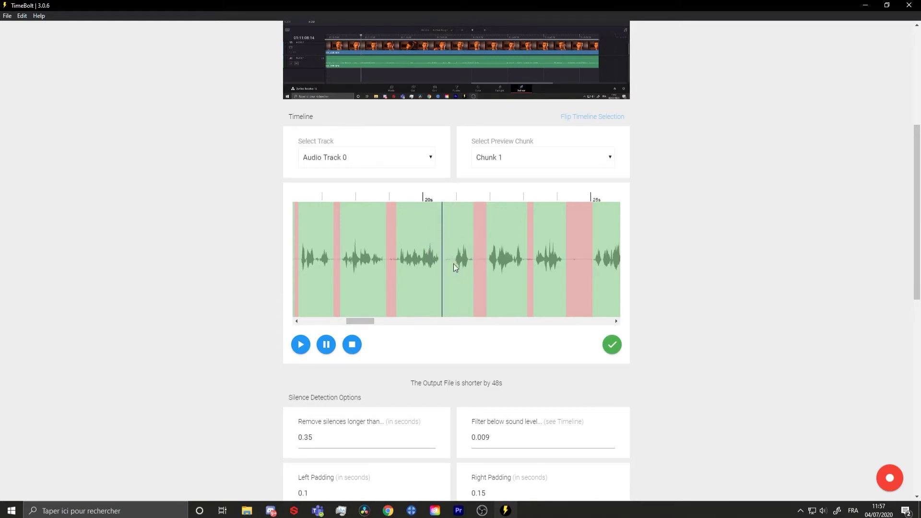
click(615, 345)
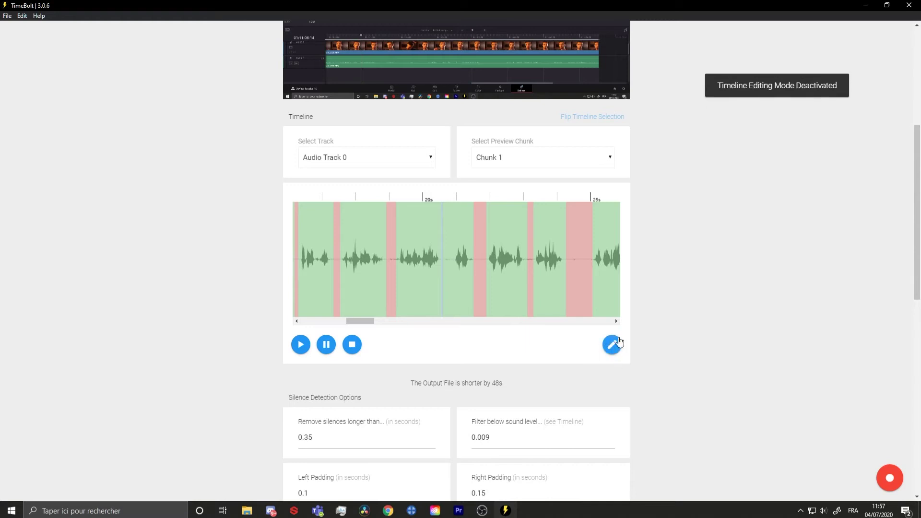
In timeline editing mode, mark the short speech segment around 21 seconds for removal
click(617, 344)
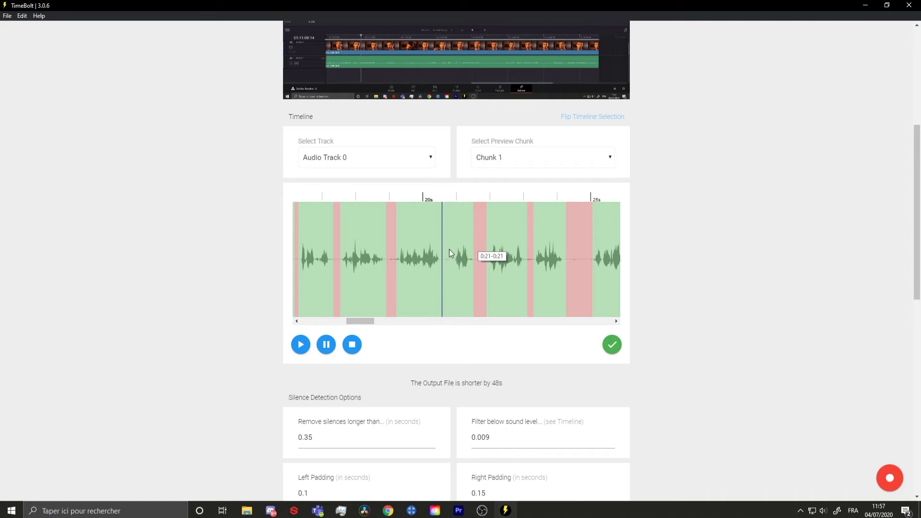
drag(453, 259, 463, 248)
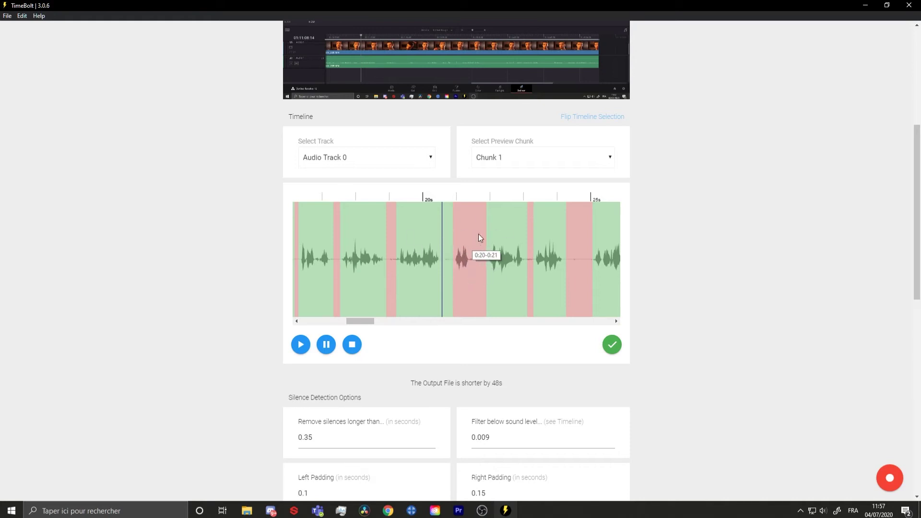
click(607, 341)
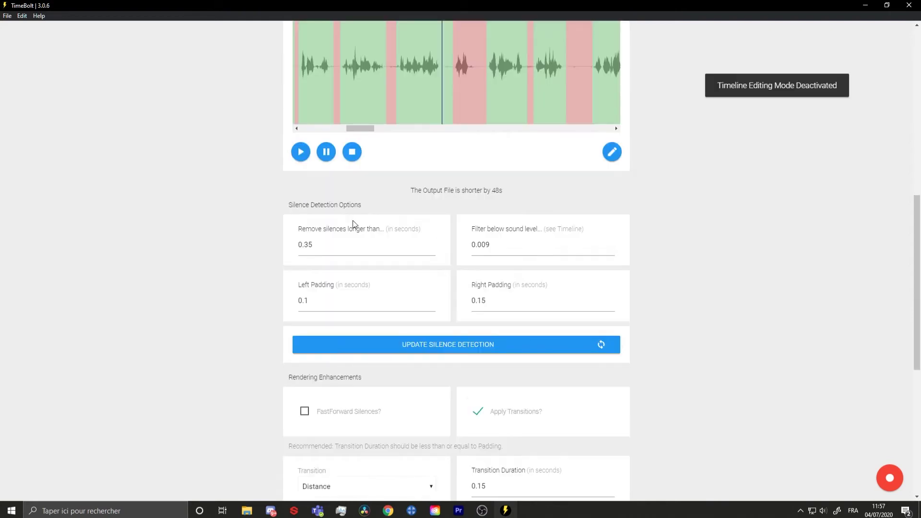
Look through the available transition types in the rendering enhancements
scroll(325, 207, down, 3)
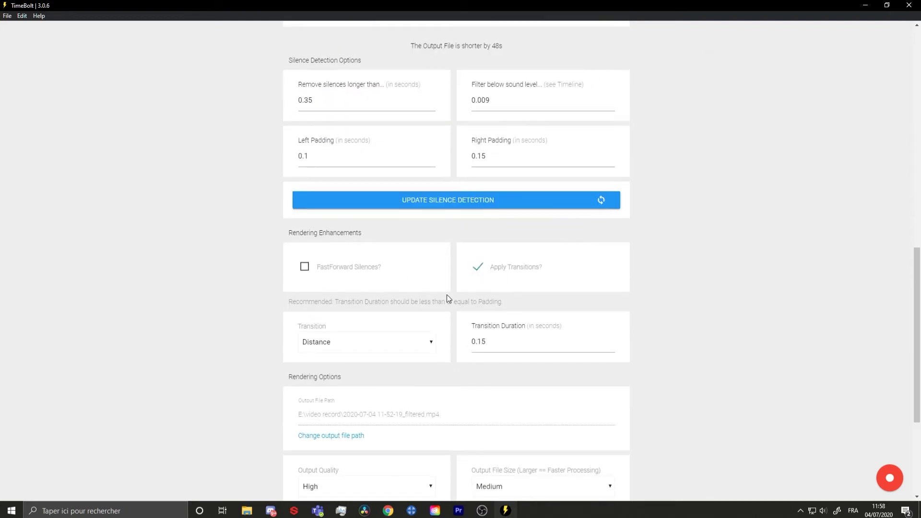
scroll(393, 335, down, 1)
click(379, 295)
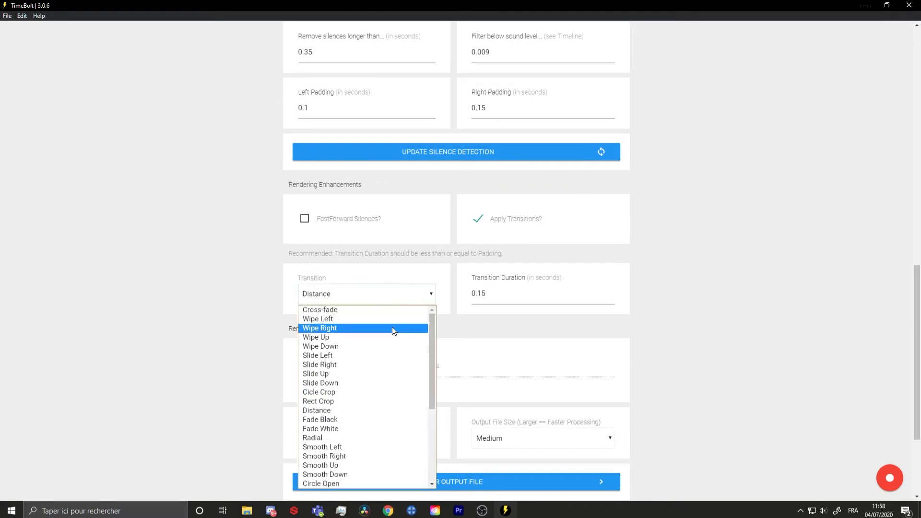
scroll(376, 326, down, 3)
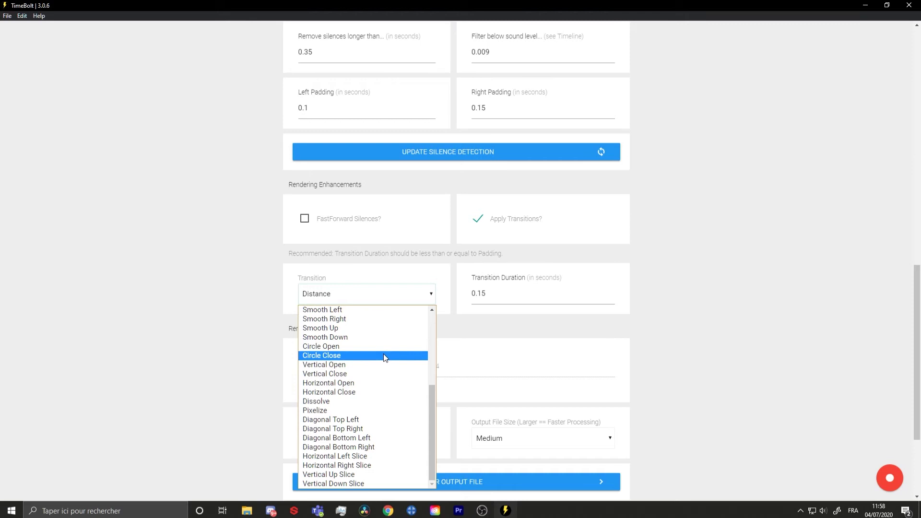
scroll(393, 422, up, 3)
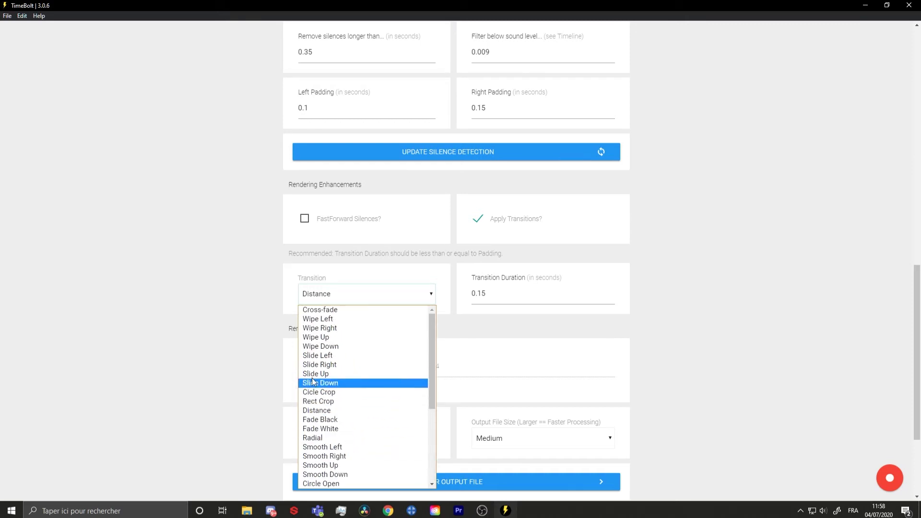
Enable FastForward Silences in the rendering enhancements and check the available speed rates
click(307, 220)
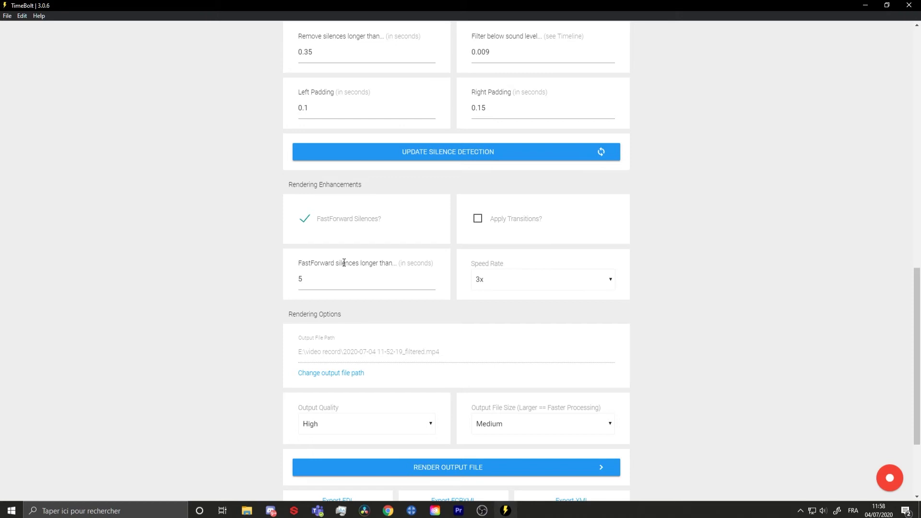
click(505, 282)
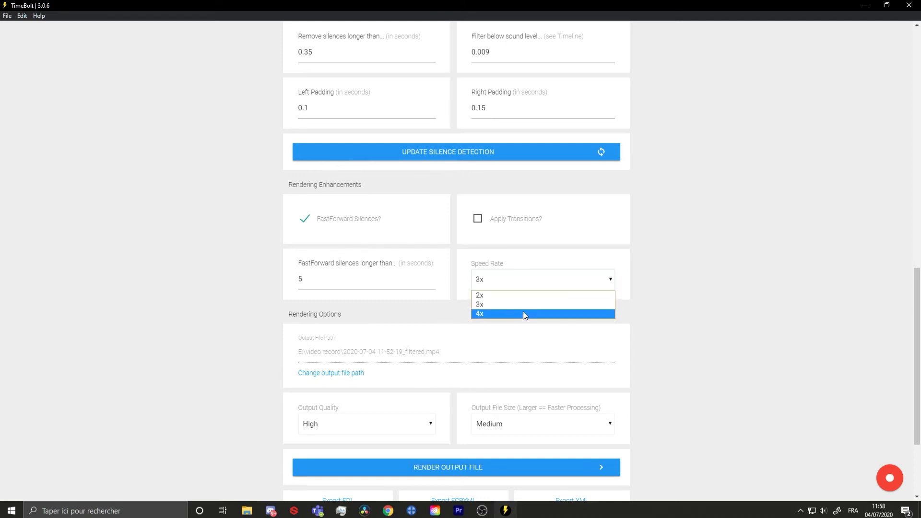
scroll(724, 295, down, 2)
scroll(600, 276, up, 3)
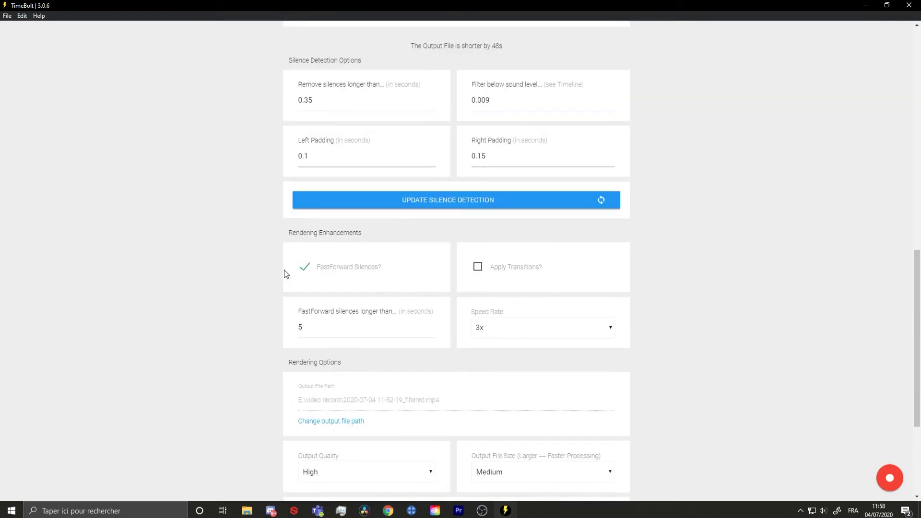
Review the cut timeline and rendering settings once more, and export the edit as XML
scroll(527, 269, down, 3)
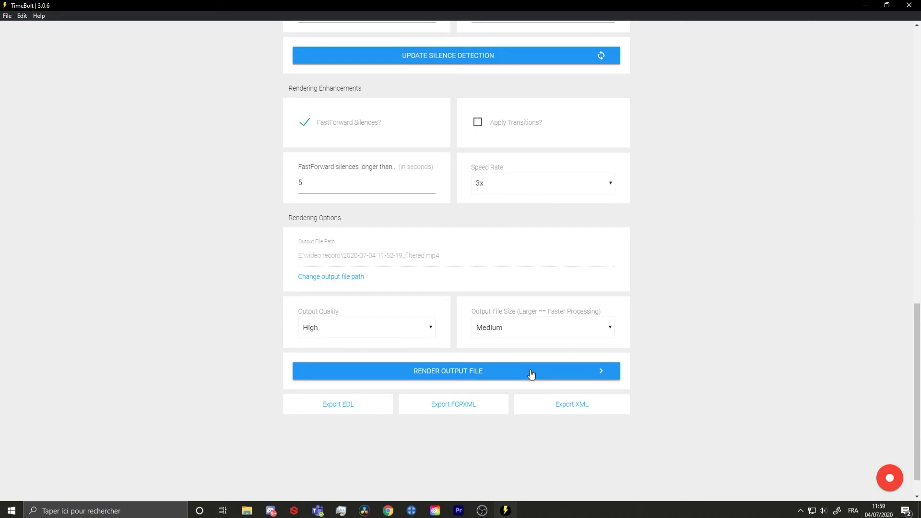
scroll(540, 405, up, 5)
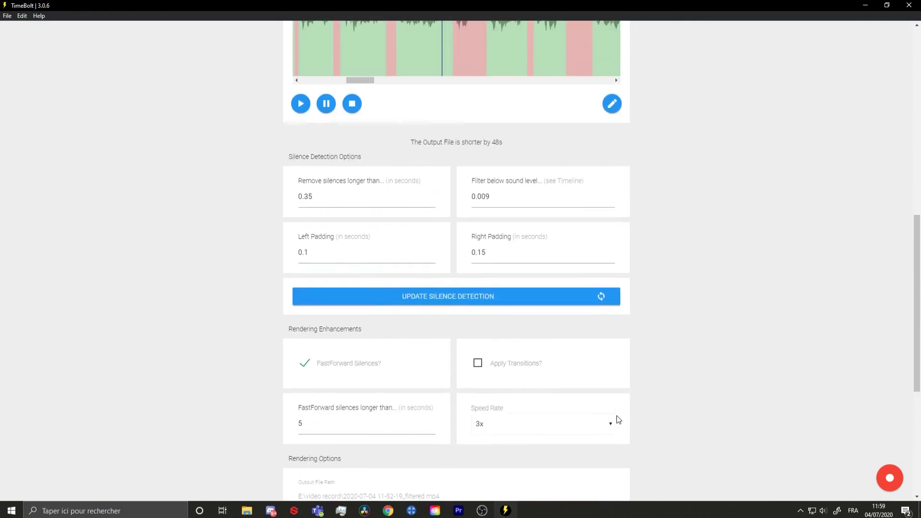
scroll(606, 416, up, 2)
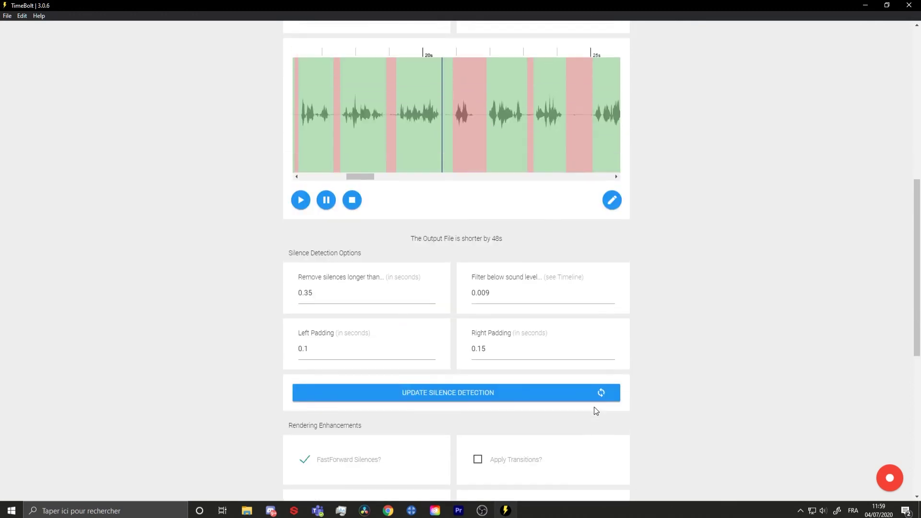
scroll(594, 407, down, 3)
scroll(590, 403, down, 3)
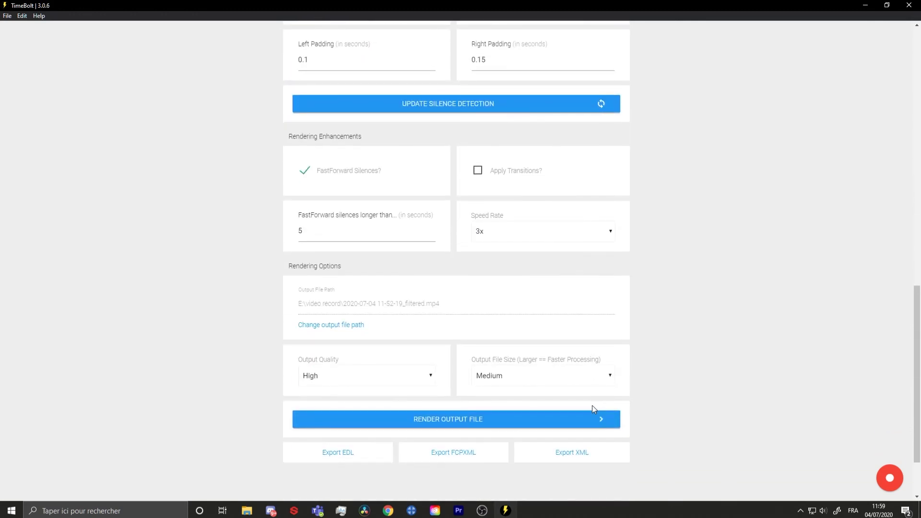
scroll(591, 407, down, 2)
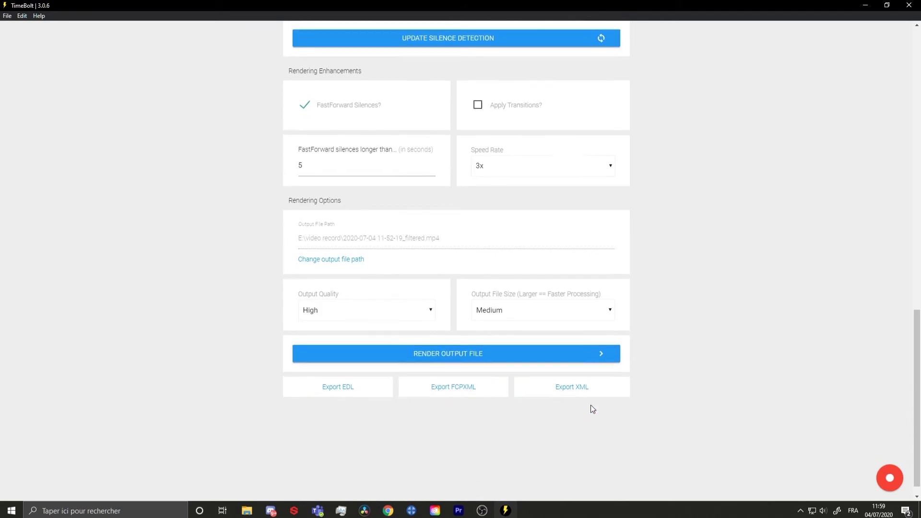
click(555, 378)
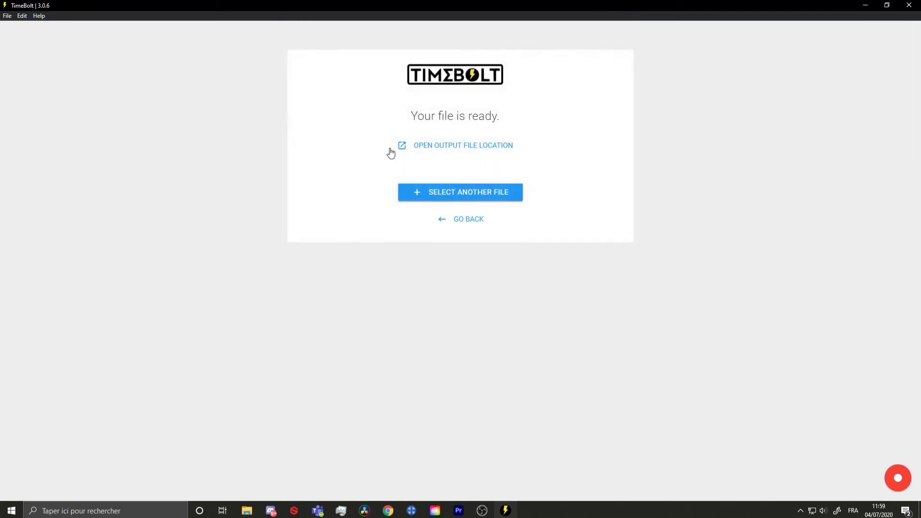
click(441, 146)
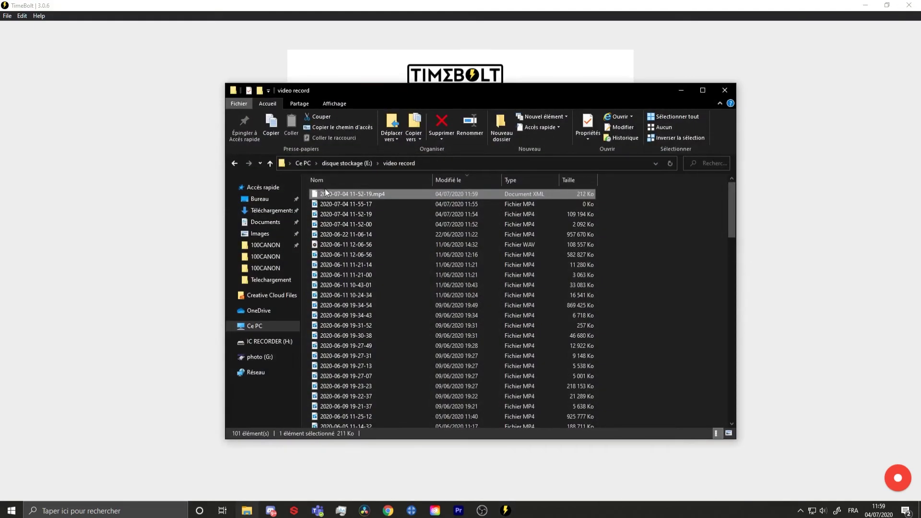
drag(339, 192, 314, 416)
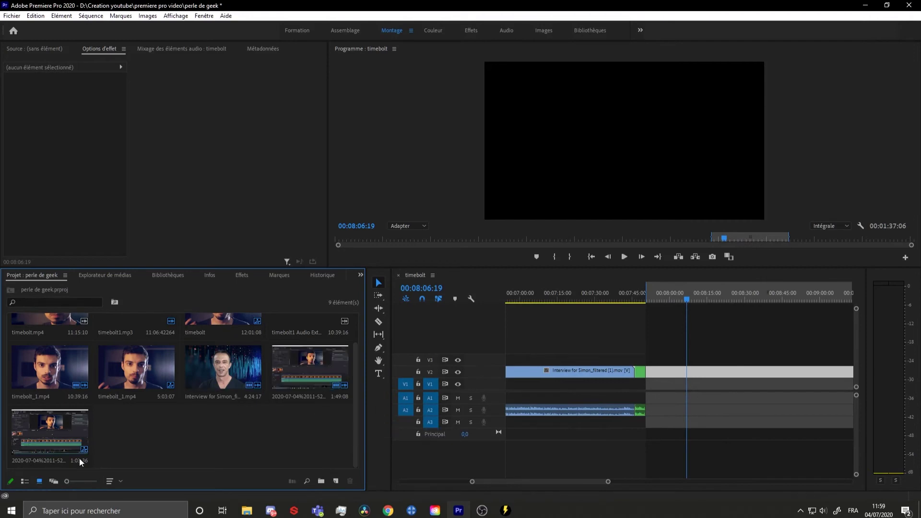
click(28, 436)
Move the last two clips of the imported sequence about 1 second later, leaving a gap before them
drag(599, 462, 661, 346)
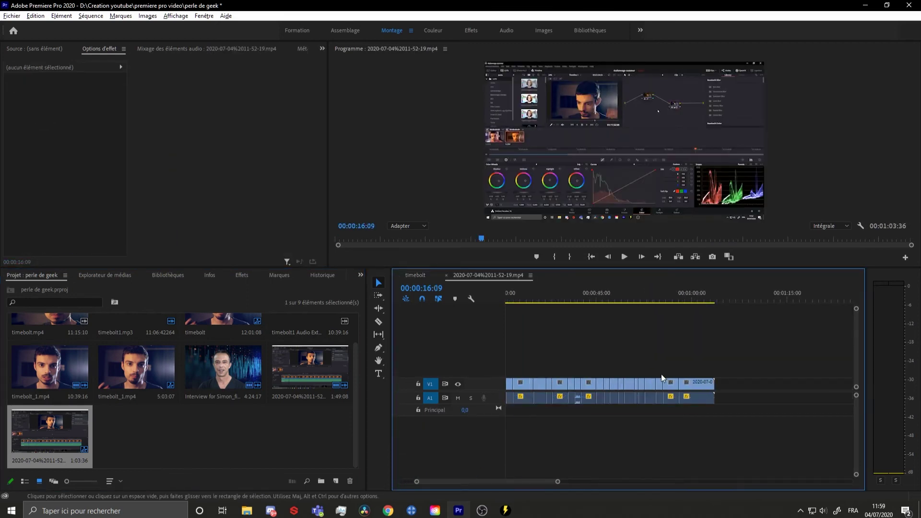
drag(689, 371, 757, 425)
drag(680, 386, 705, 382)
click(676, 441)
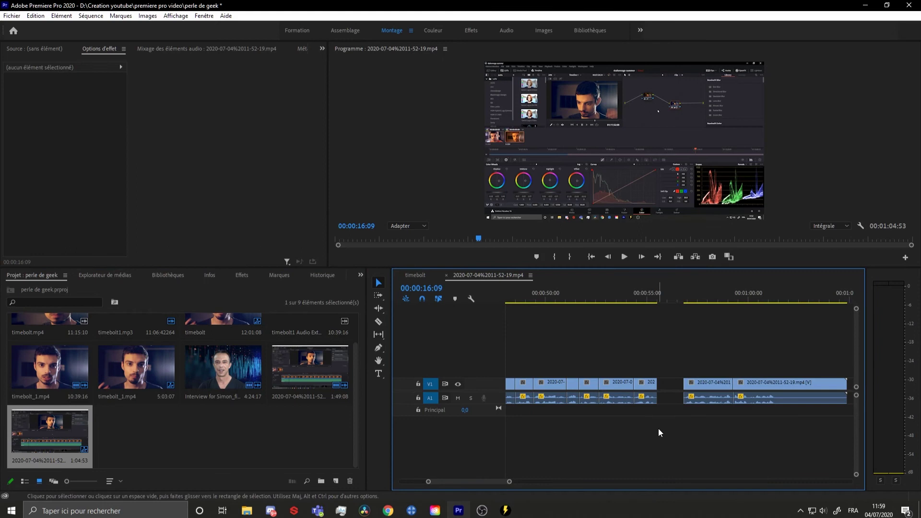